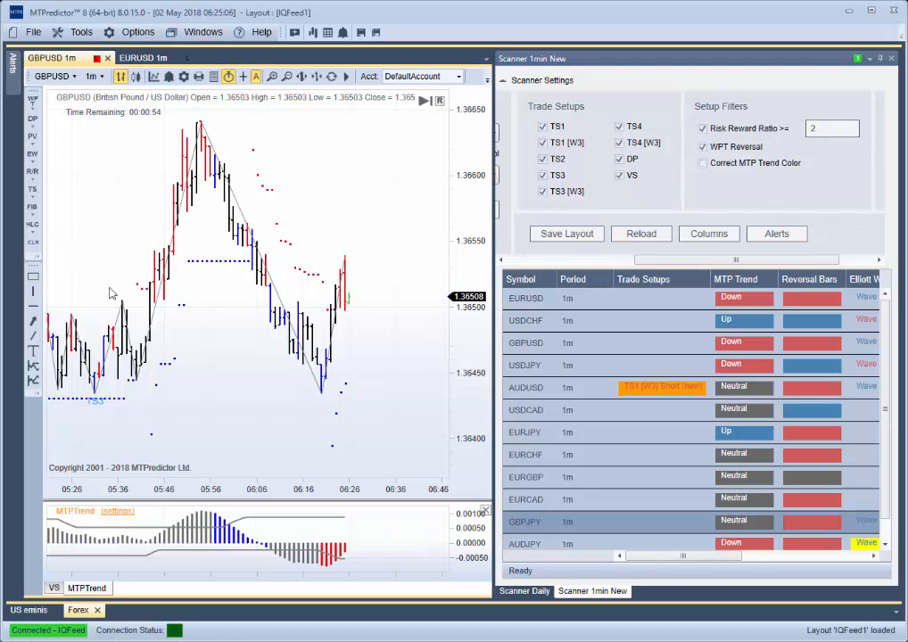
- Open the Email settings in the program options
{"action": "left_click", "coordinate": [79, 39]}
{"action": "left_click", "coordinate": [82, 34]}
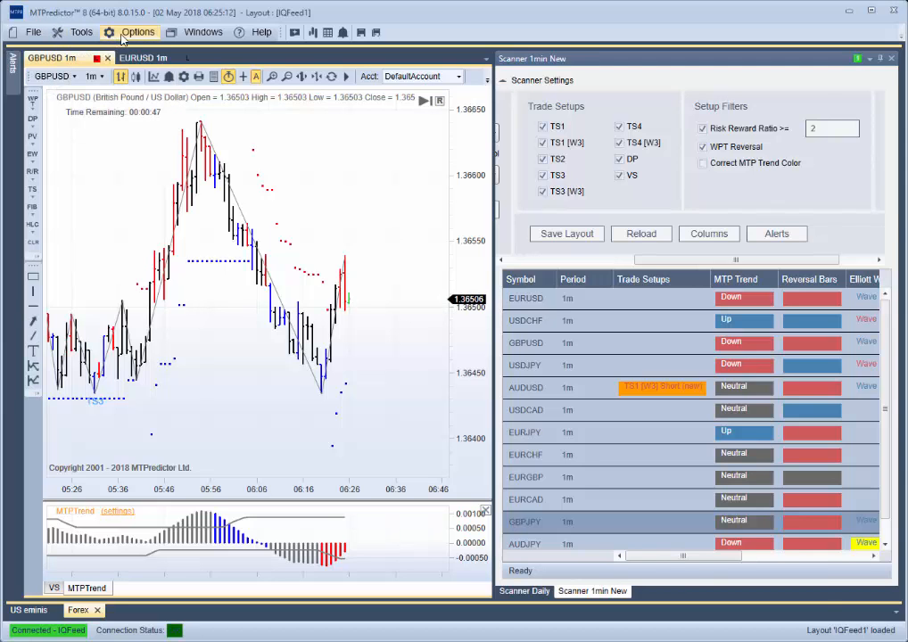
{"action": "left_click", "coordinate": [124, 35]}
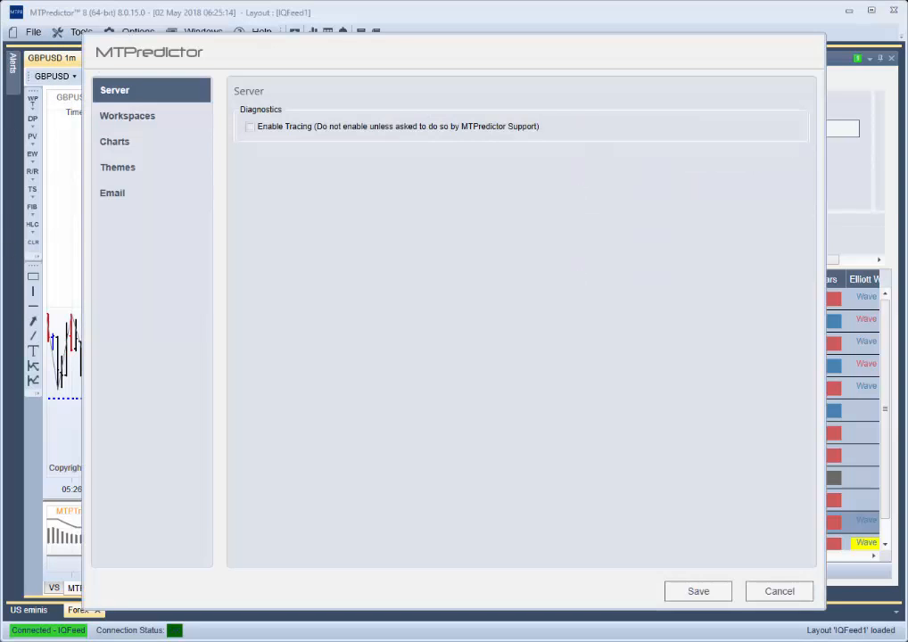
{"action": "left_click", "coordinate": [113, 197]}
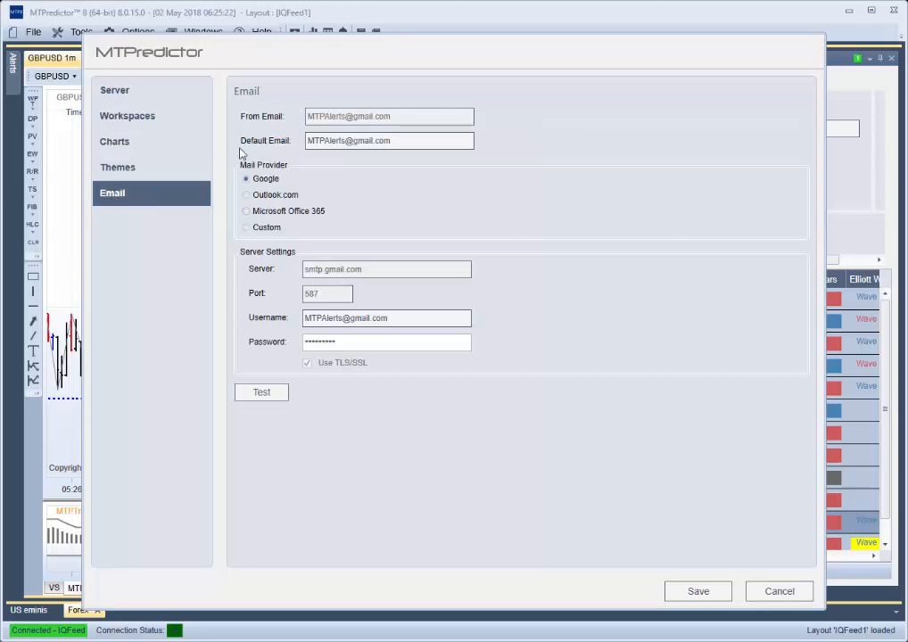
- Compare the email server settings for the Google, Outlook.com, Microsoft Office 365 and Custom mail providers
{"action": "left_click", "coordinate": [269, 198]}
{"action": "left_click", "coordinate": [247, 212]}
{"action": "left_click", "coordinate": [247, 227]}
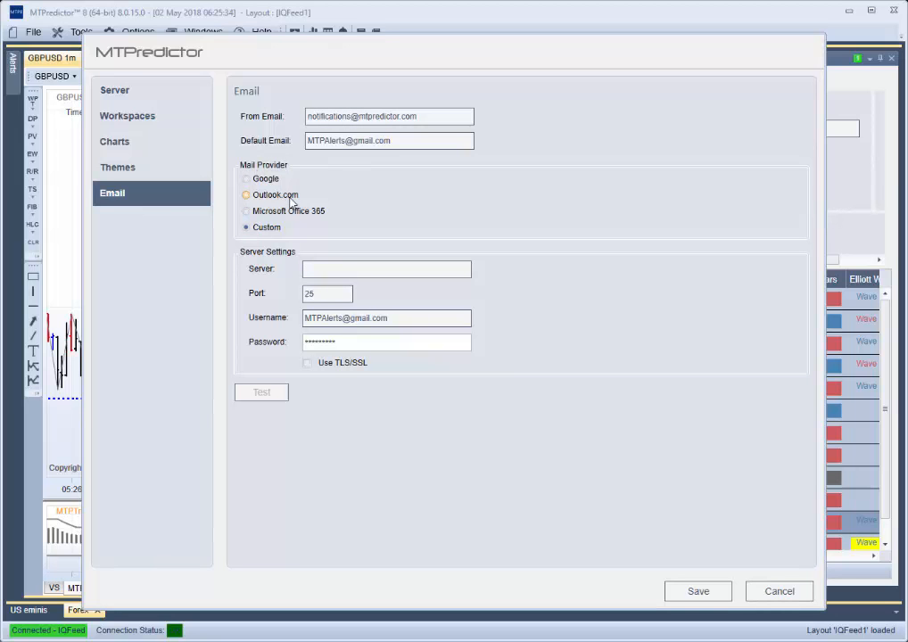
{"action": "left_click", "coordinate": [247, 180]}
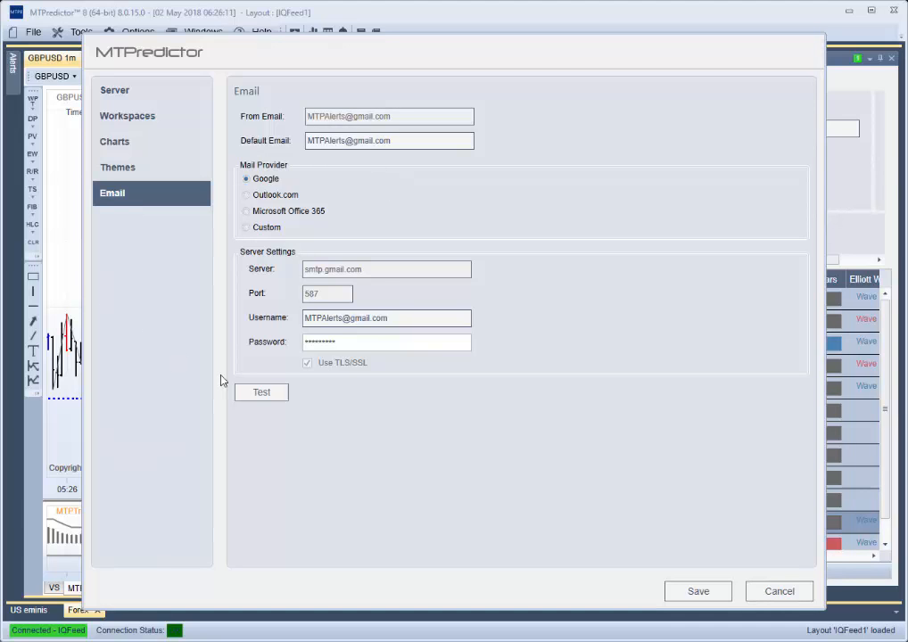
{"action": "left_click", "coordinate": [308, 361]}
{"action": "left_click", "coordinate": [248, 195]}
{"action": "left_click", "coordinate": [246, 210]}
- Send a test email with Google as the mail provider and save the email settings
{"action": "left_click", "coordinate": [247, 179]}
{"action": "left_click", "coordinate": [262, 393]}
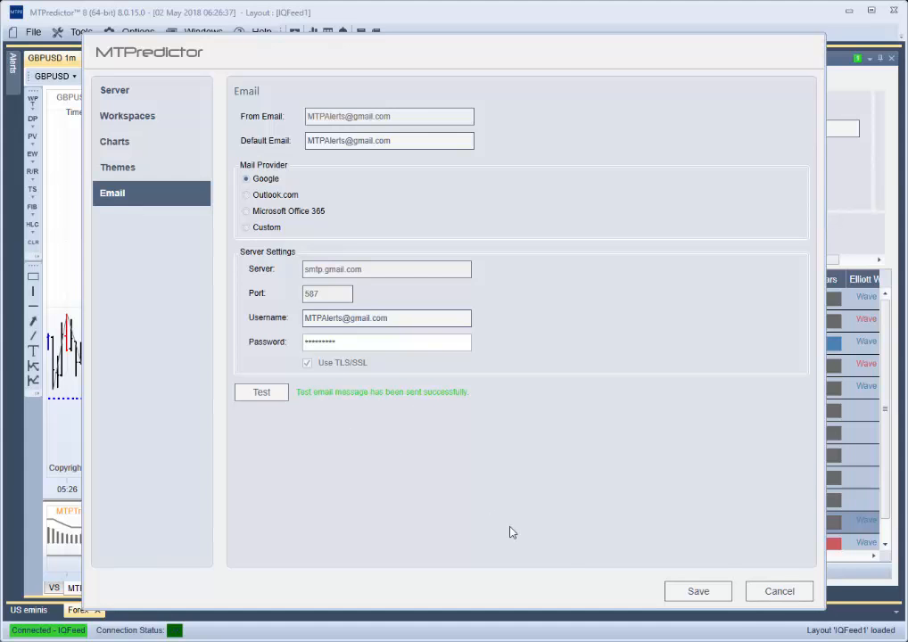
{"action": "left_click", "coordinate": [701, 594]}
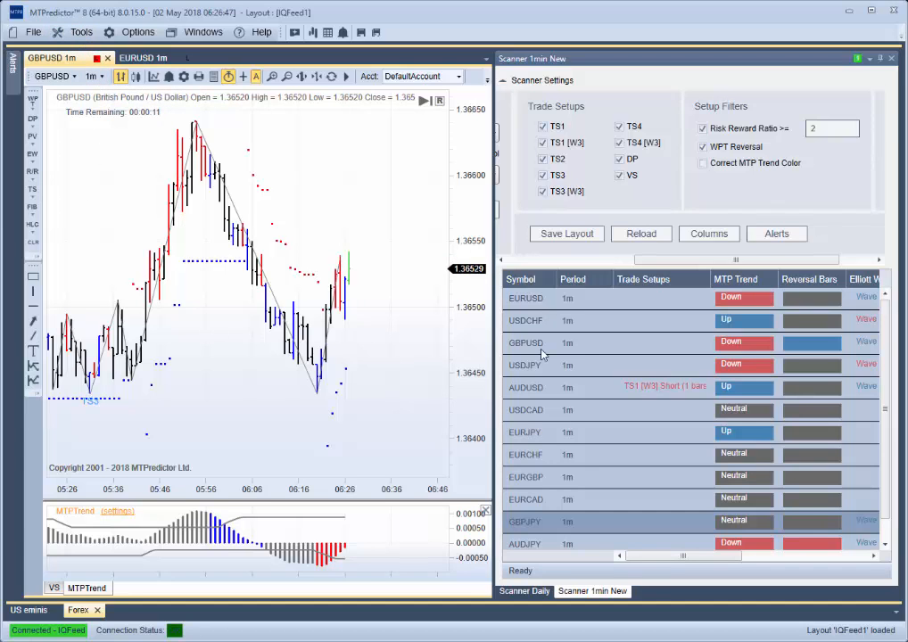
- Add a Send an e-mail action with the recipient's e-mail address to the Default alert of the 1-minute scanner and accept the change
{"action": "left_click", "coordinate": [771, 238]}
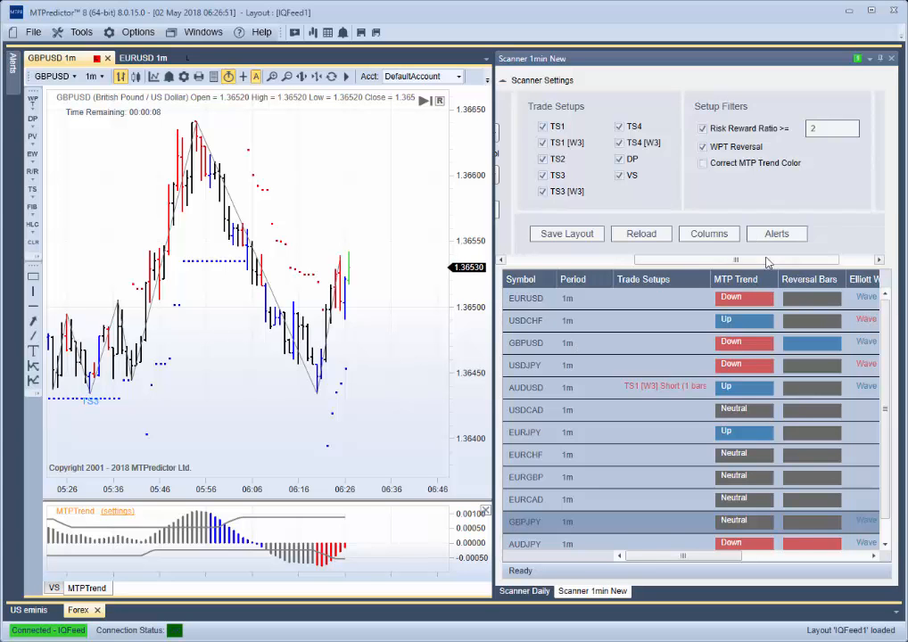
{"action": "left_click", "coordinate": [775, 235]}
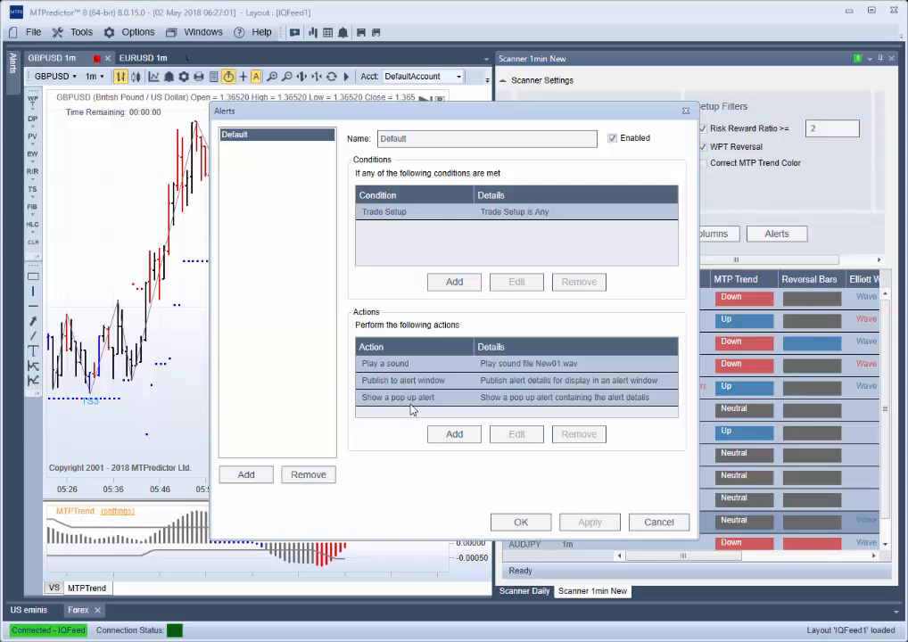
{"action": "left_click", "coordinate": [455, 435]}
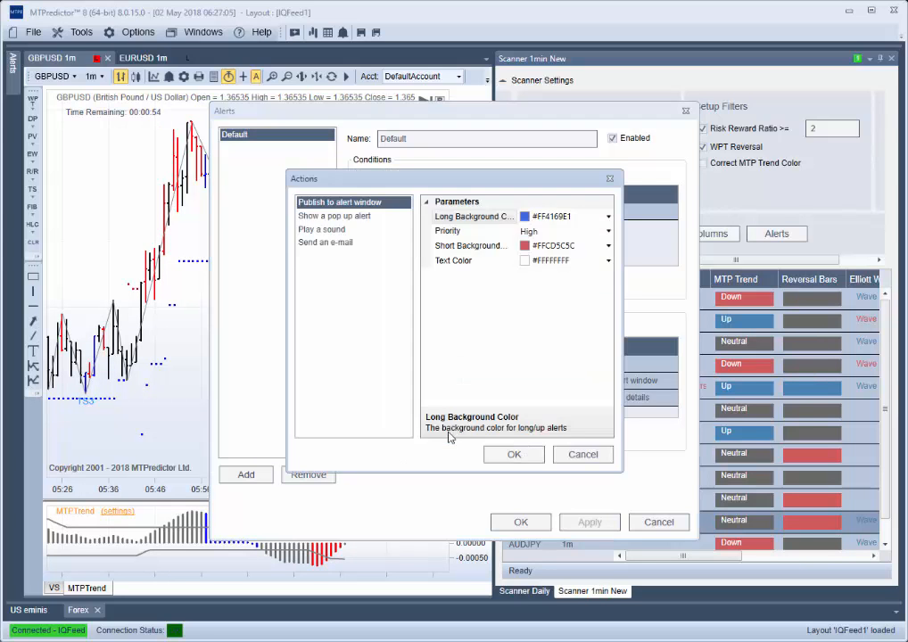
{"action": "left_click", "coordinate": [319, 242]}
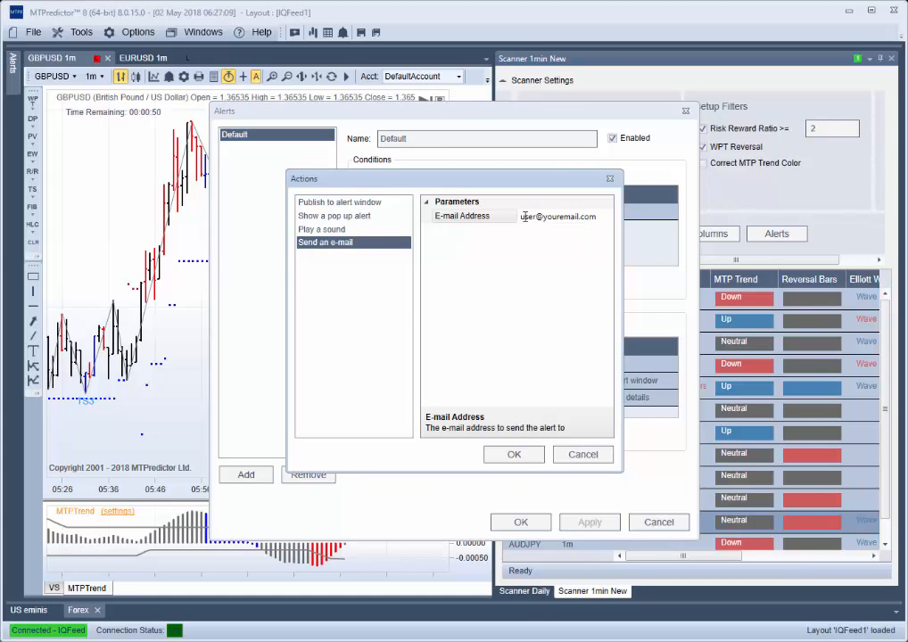
{"action": "left_click", "coordinate": [592, 216]}
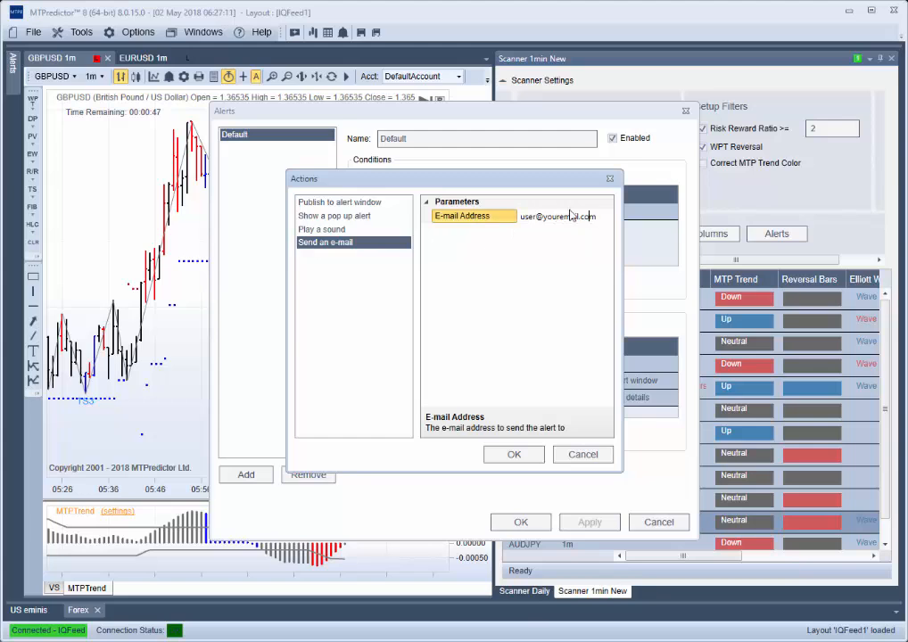
{"action": "left_click_drag", "start_coordinate": [607, 216], "coordinate": [520, 217]}
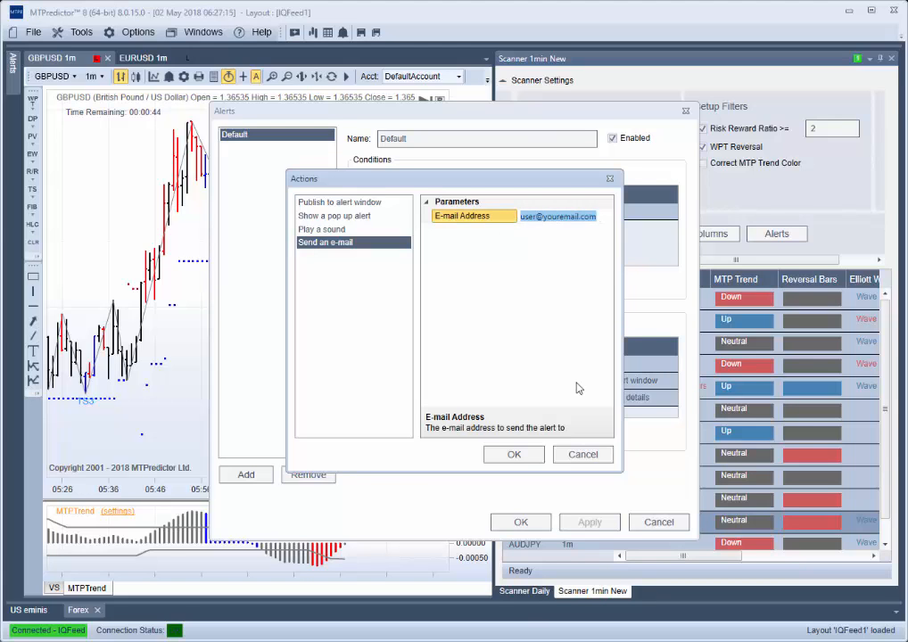
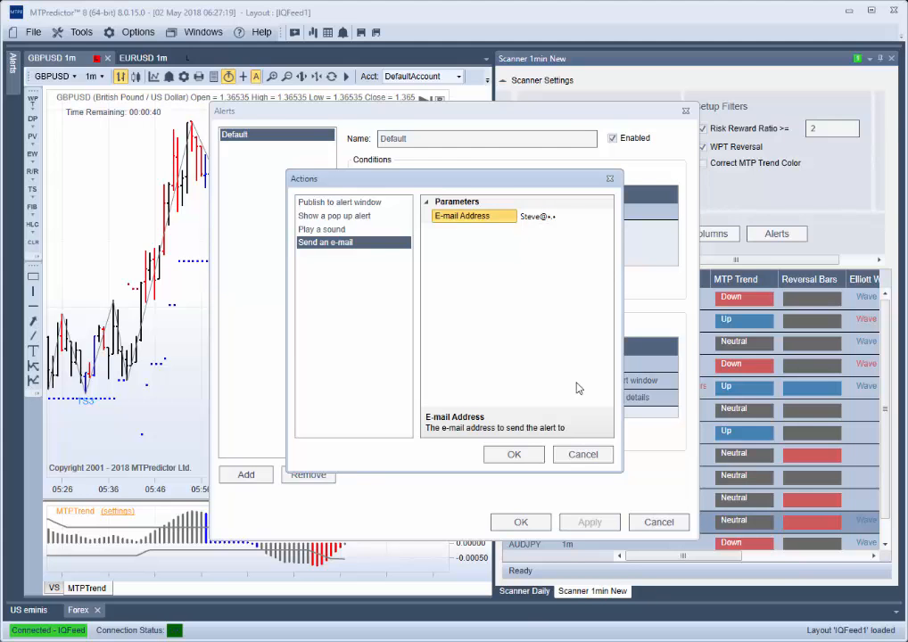
{"action": "left_click", "coordinate": [513, 455]}
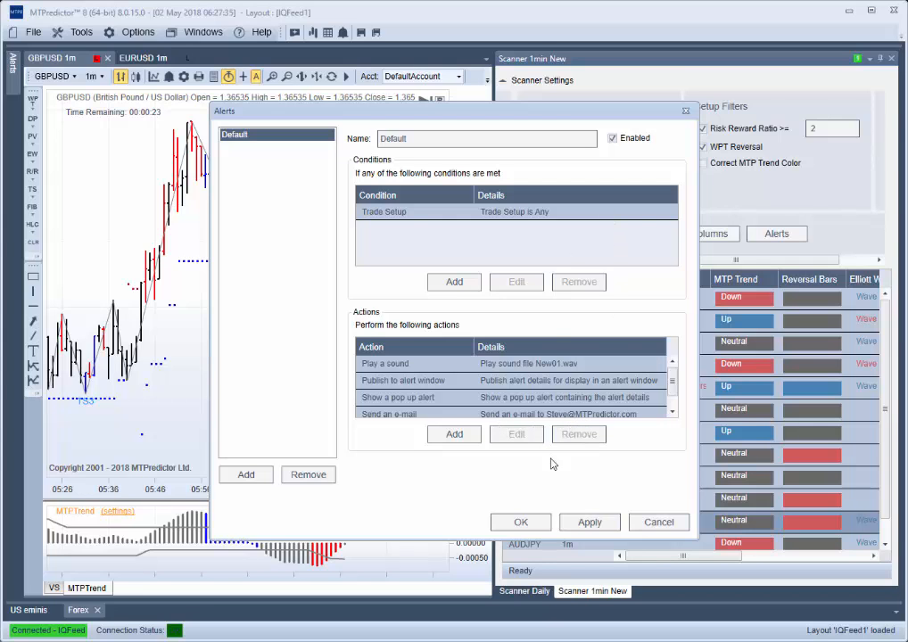
{"action": "left_click", "coordinate": [521, 522]}
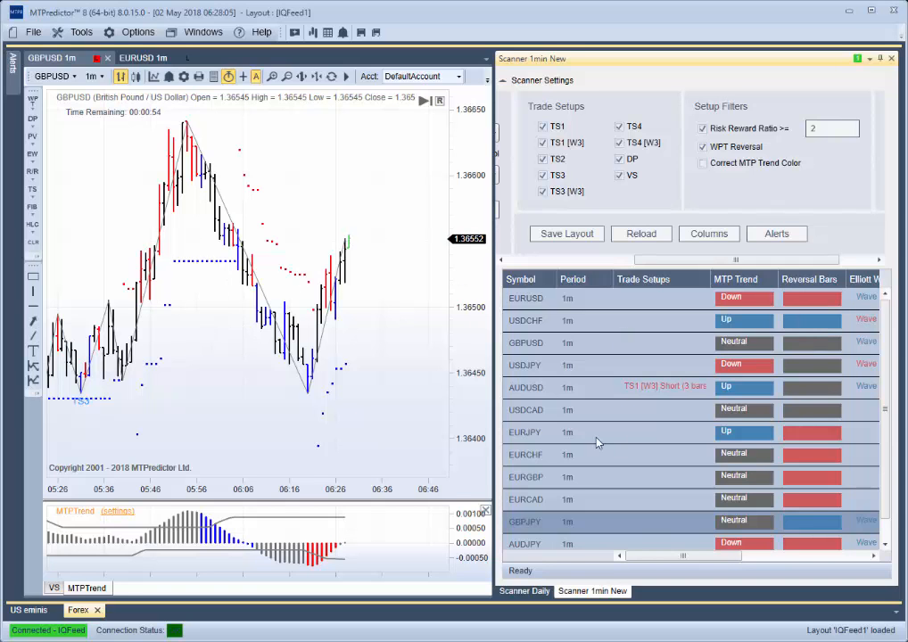
- Add an Elliott Wave Pattern condition, is Any, to the scanner's Default alert and apply it
{"action": "left_click", "coordinate": [776, 234]}
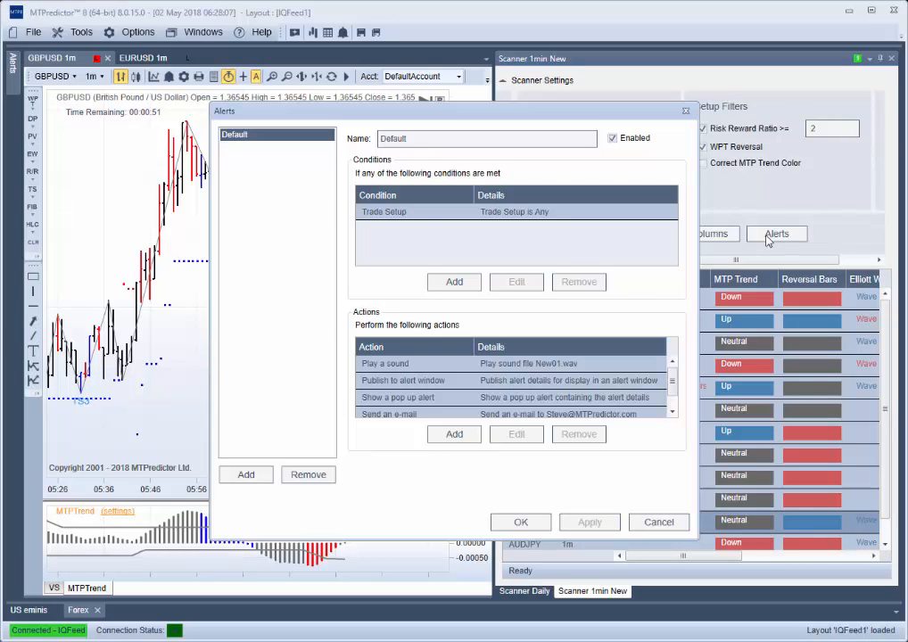
{"action": "left_click", "coordinate": [455, 283]}
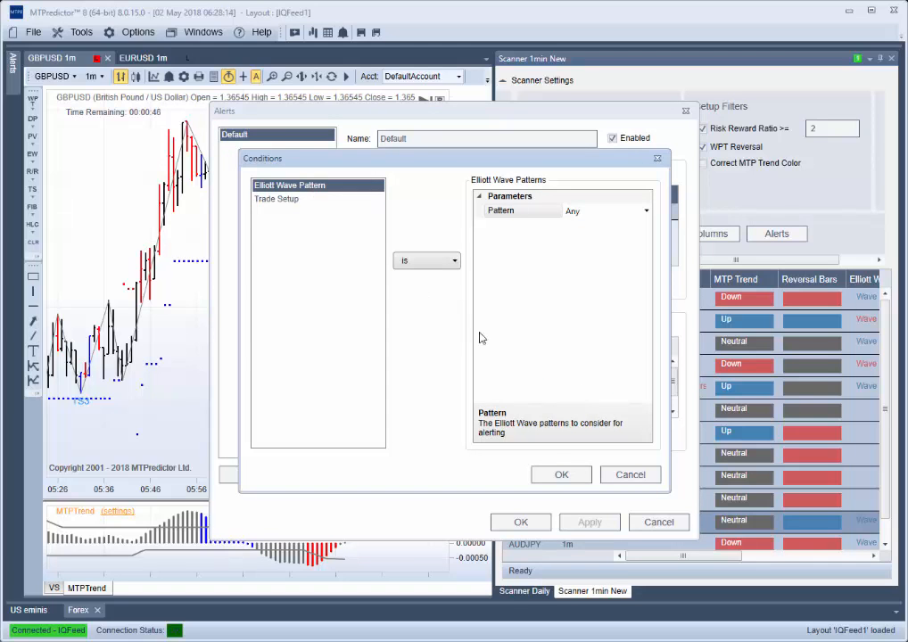
{"action": "left_click", "coordinate": [561, 475]}
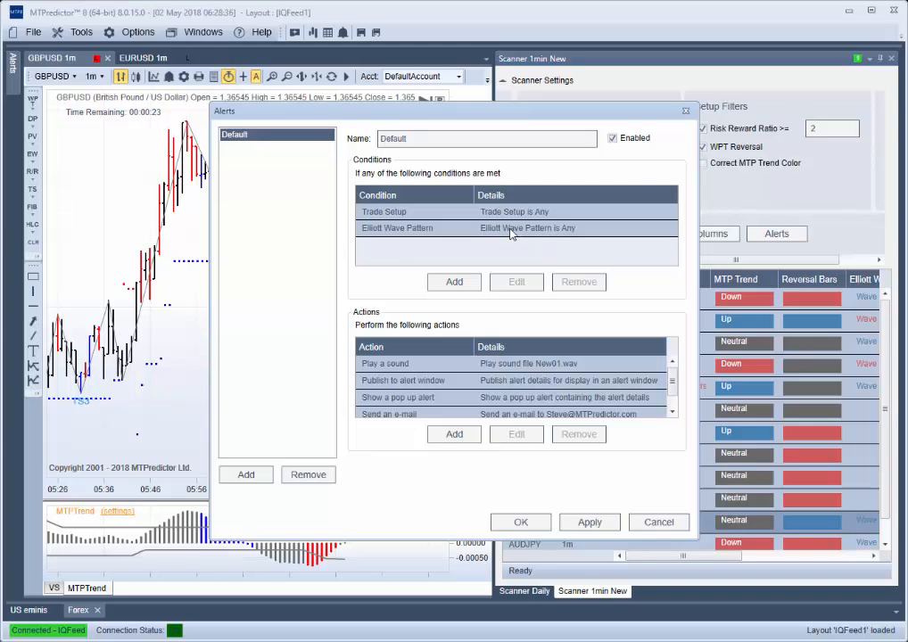
{"action": "left_click", "coordinate": [589, 524]}
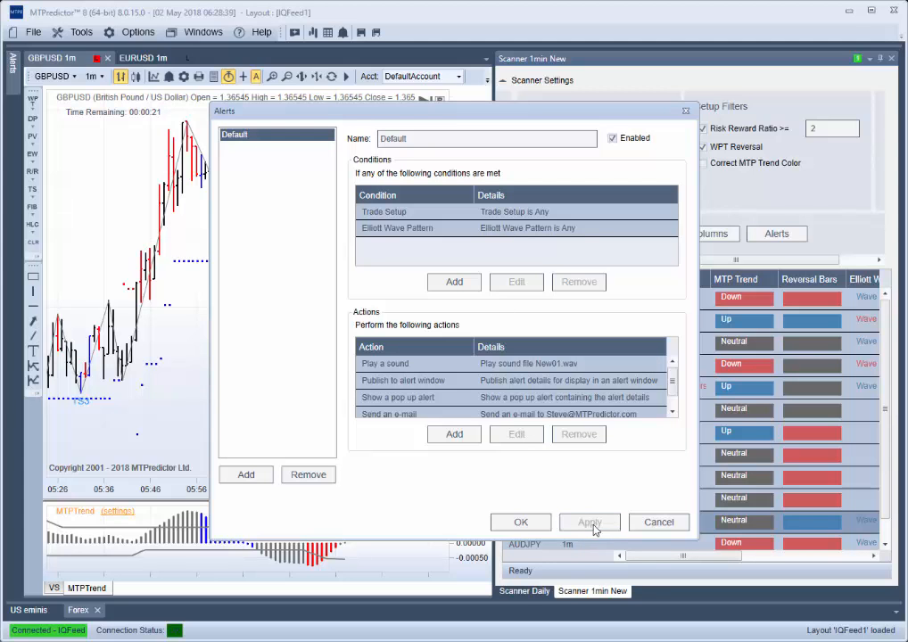
{"action": "left_click", "coordinate": [522, 524]}
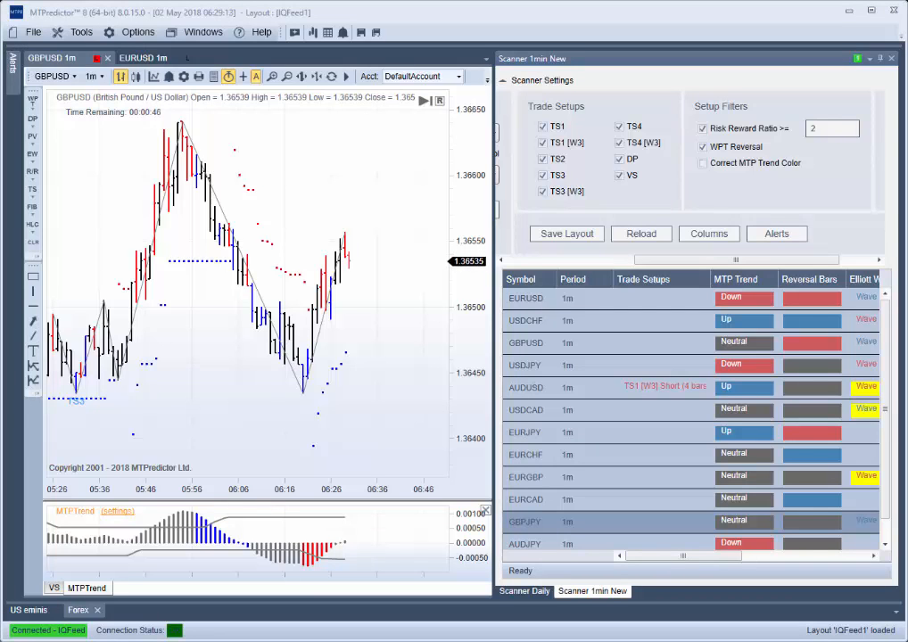
- Bring the received alert e-mail into view in Outlook, read its pattern details and move it away
{"action": "left_click_drag", "start_coordinate": [0, 143], "coordinate": [196, 70]}
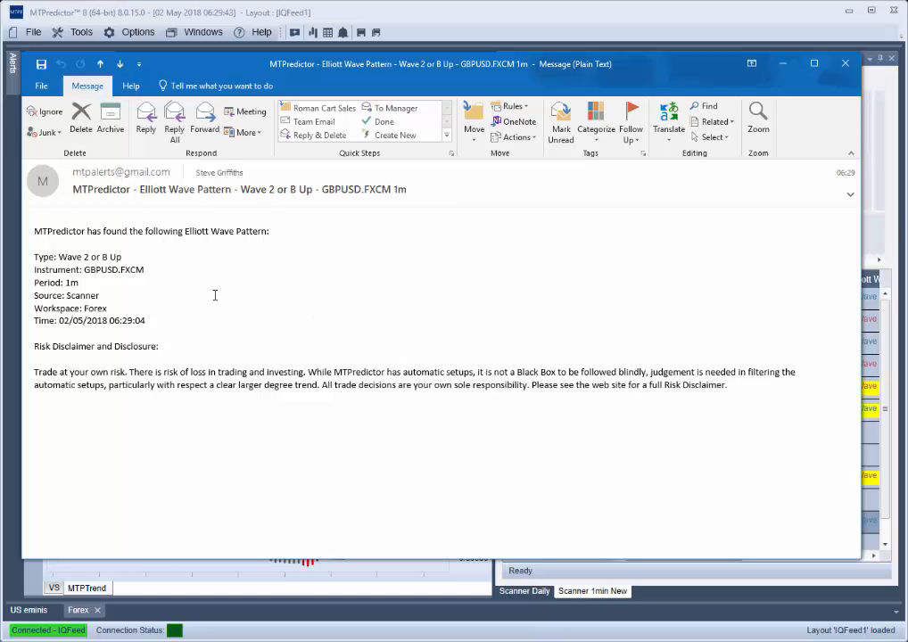
{"action": "left_click_drag", "start_coordinate": [193, 67], "coordinate": [0, 127]}
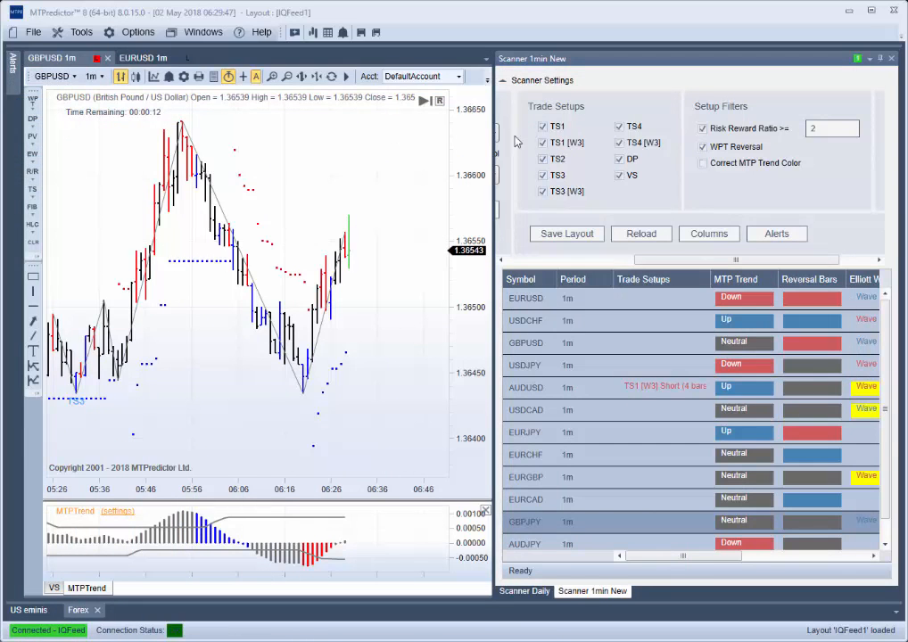
- Remove the Elliott Wave Pattern condition from the scanner's Default alert and apply the change
{"action": "left_click", "coordinate": [778, 235]}
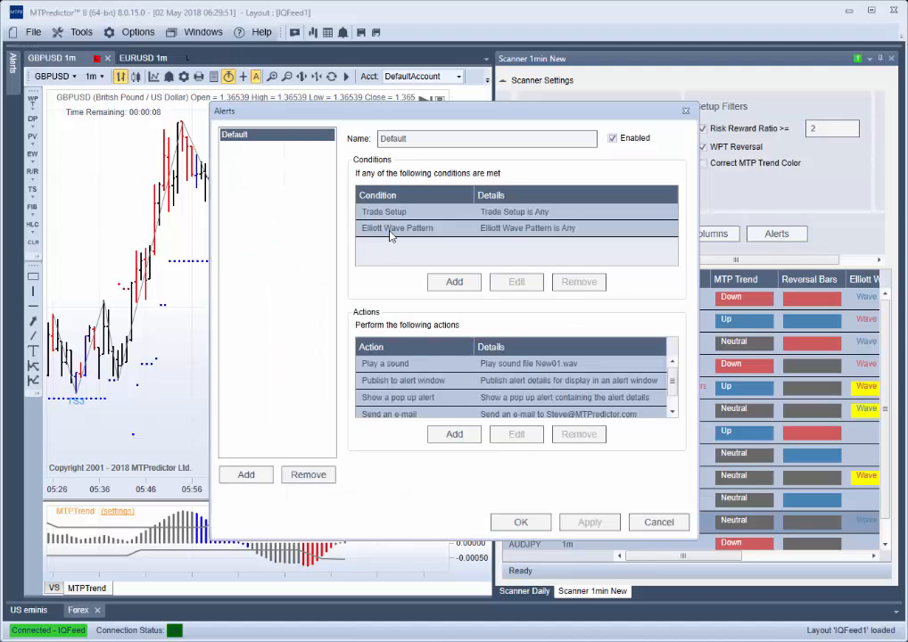
{"action": "left_click", "coordinate": [390, 230]}
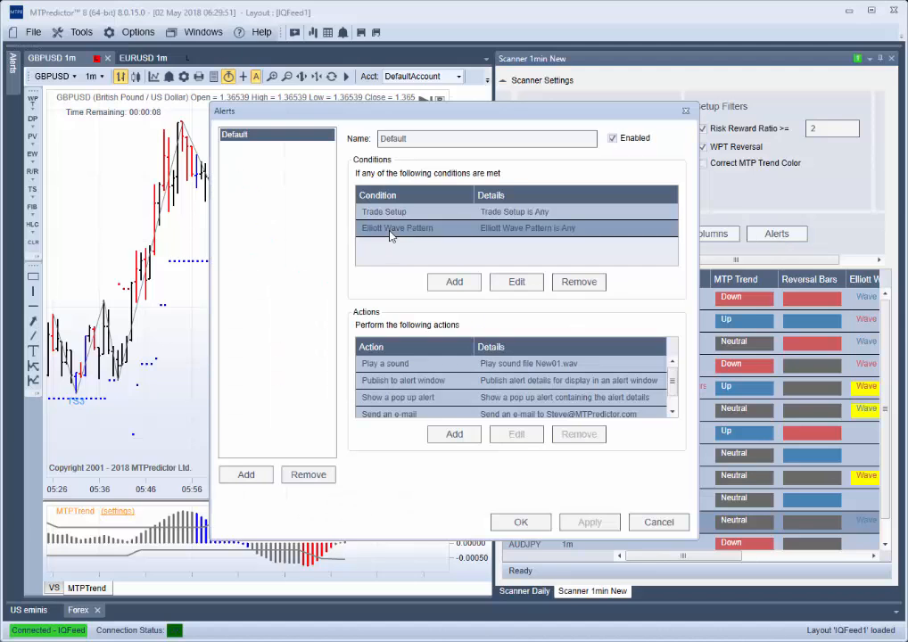
{"action": "left_click", "coordinate": [580, 283]}
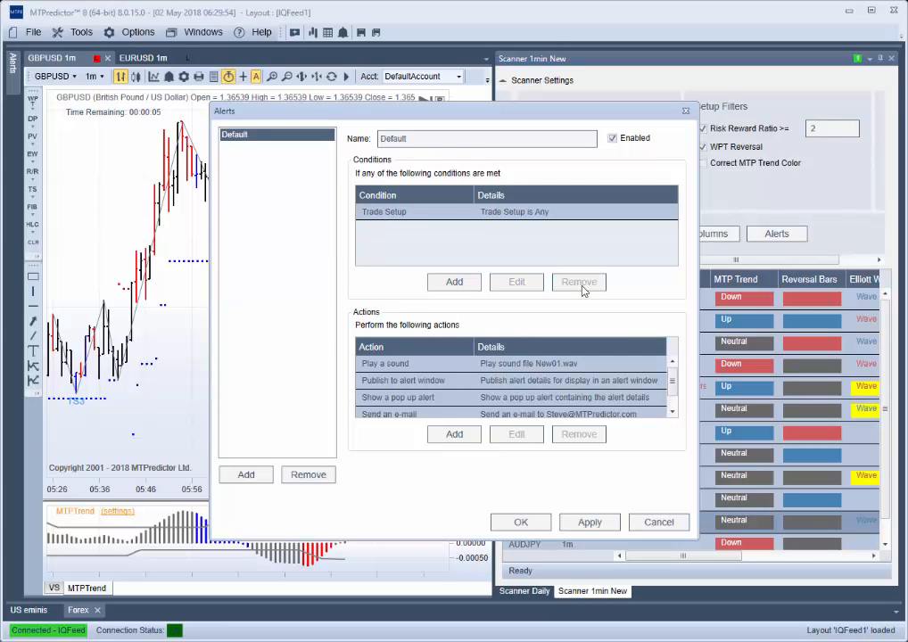
{"action": "left_click", "coordinate": [593, 524]}
- Check the recipient address of the Default alert's Send an e-mail action and close the alerts
{"action": "left_click", "coordinate": [399, 415]}
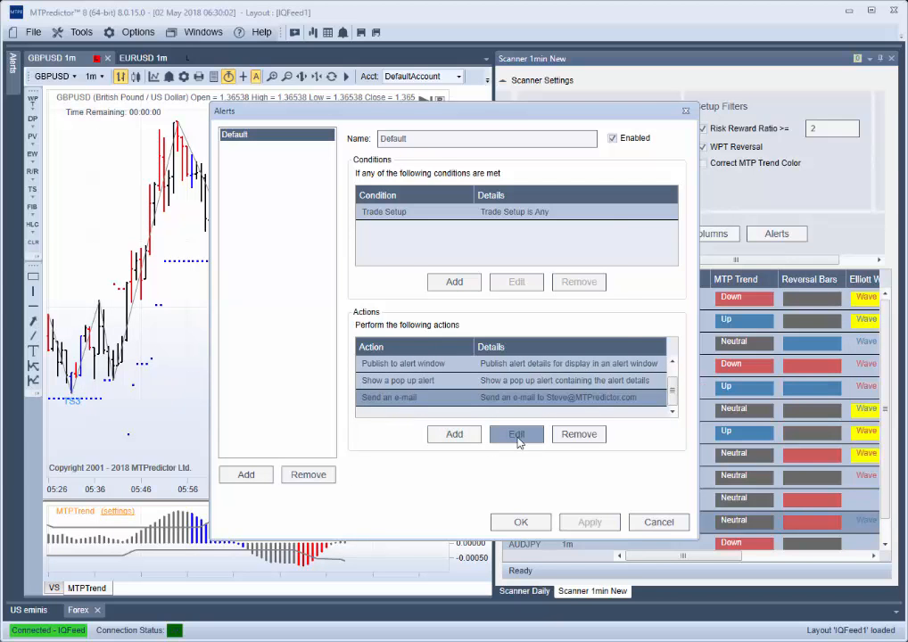
{"action": "left_click", "coordinate": [518, 440]}
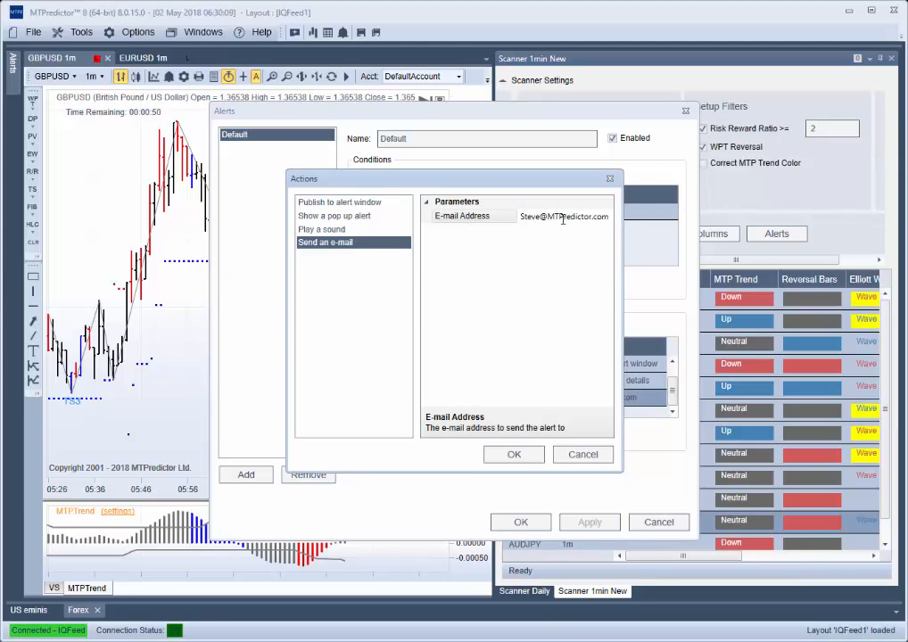
{"action": "left_click", "coordinate": [583, 454]}
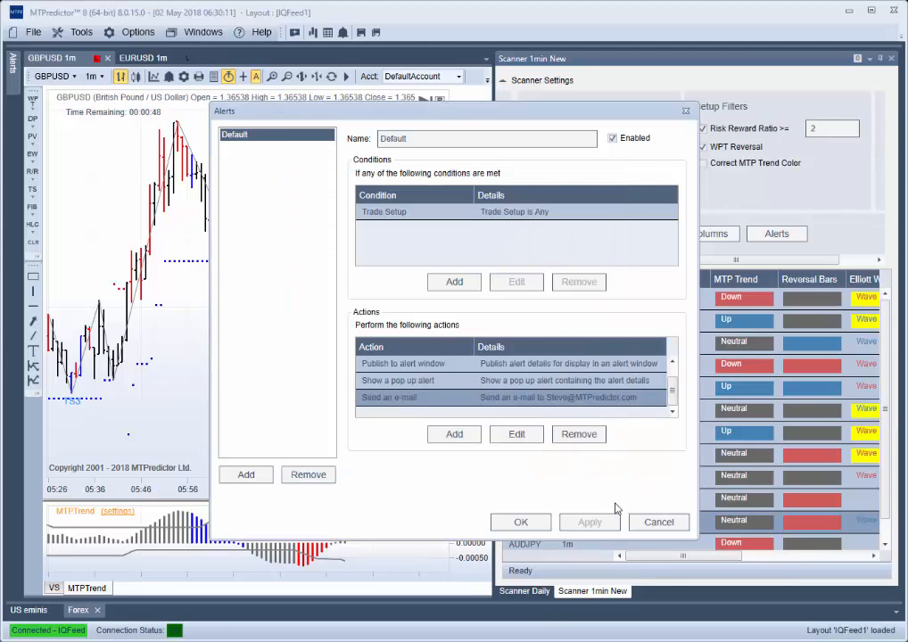
{"action": "left_click", "coordinate": [521, 523]}
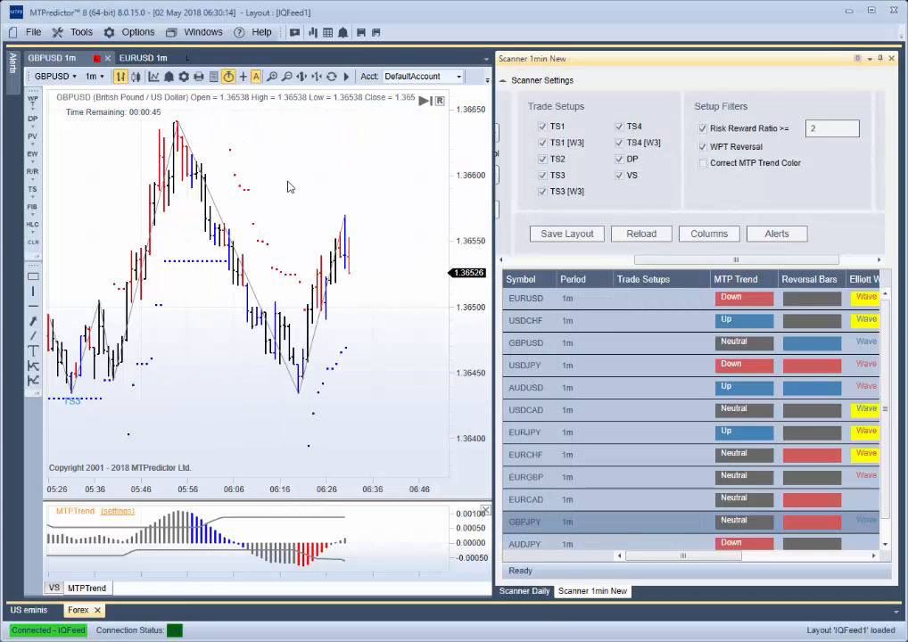
- Review the sender address, mail provider and server details in the program's Email settings
{"action": "left_click", "coordinate": [135, 34]}
{"action": "left_click", "coordinate": [120, 194]}
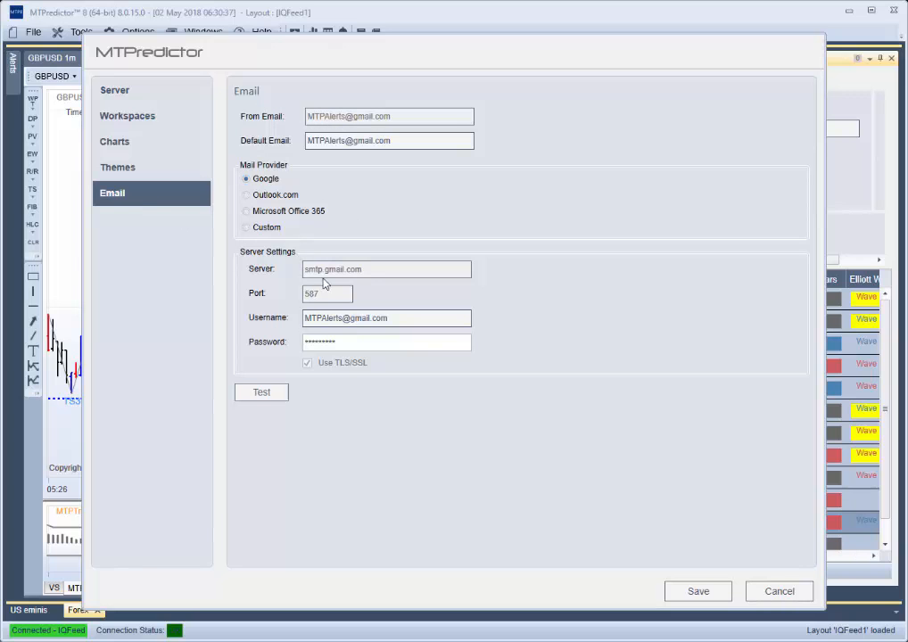
{"action": "left_click", "coordinate": [779, 591]}
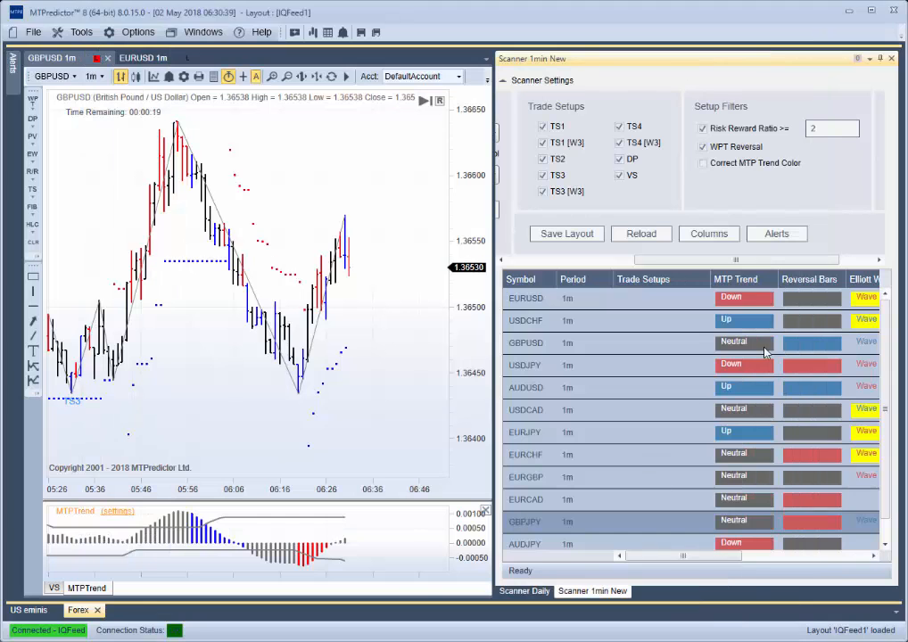
- Reopen the scanner's alerts and review the Default alert's e-mail action, conditions and action list
{"action": "left_click", "coordinate": [769, 237]}
{"action": "left_click", "coordinate": [402, 412]}
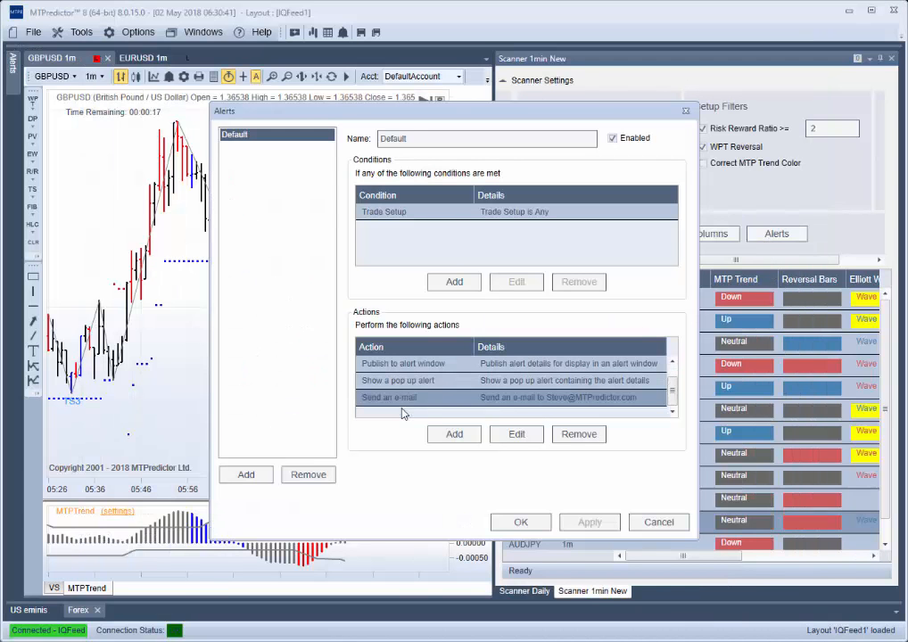
{"action": "left_click", "coordinate": [516, 435]}
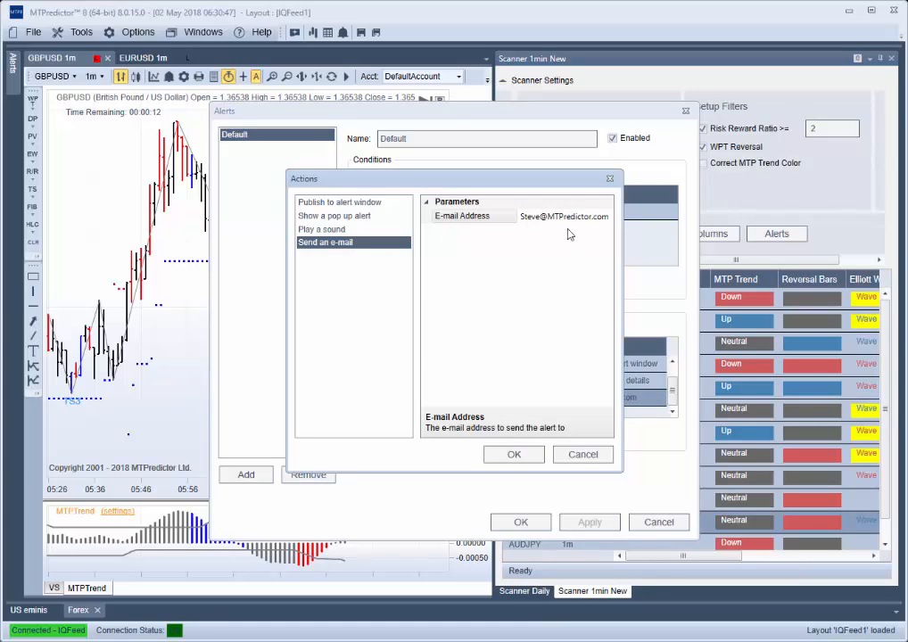
{"action": "left_click", "coordinate": [584, 454]}
{"action": "left_click", "coordinate": [658, 523]}
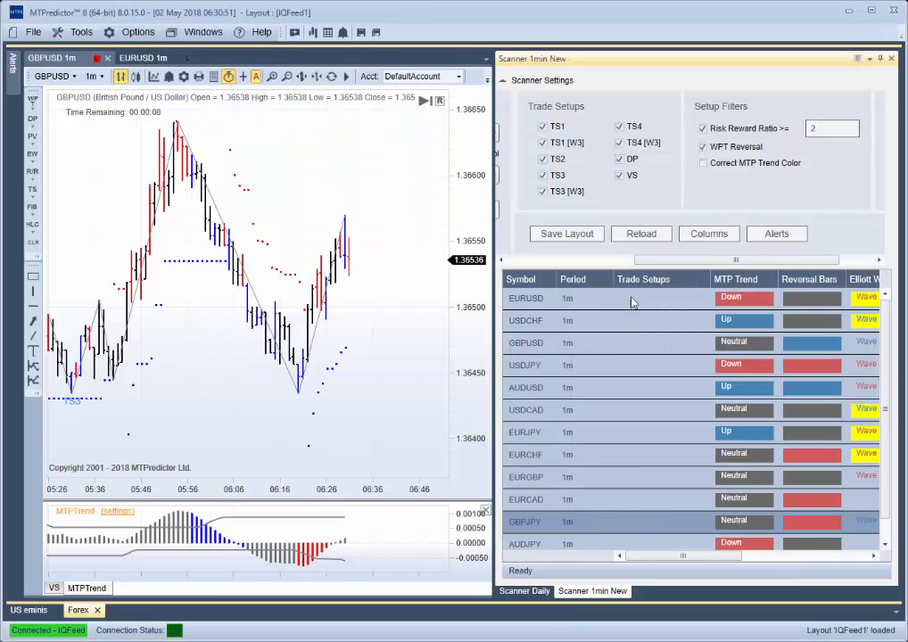
{"action": "left_click", "coordinate": [774, 233]}
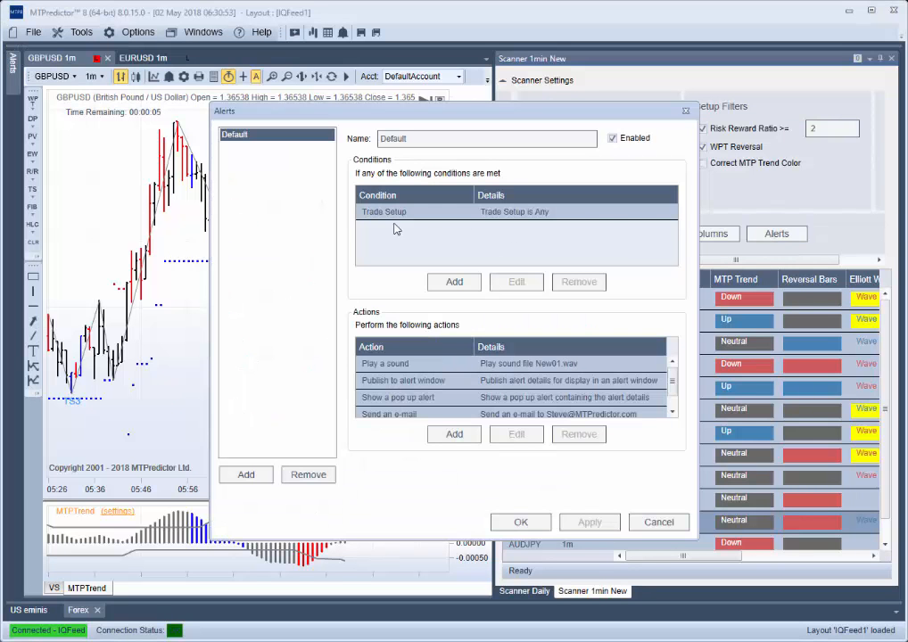
{"action": "left_click", "coordinate": [645, 521]}
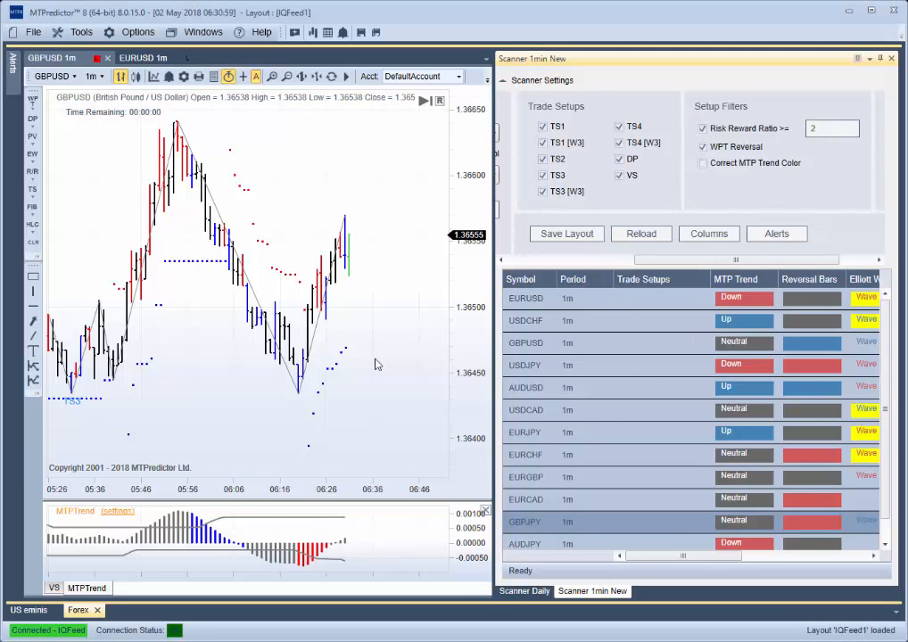
{"action": "scroll", "coordinate": [206, 312], "scroll_direction": "up", "scroll_amount": 2}
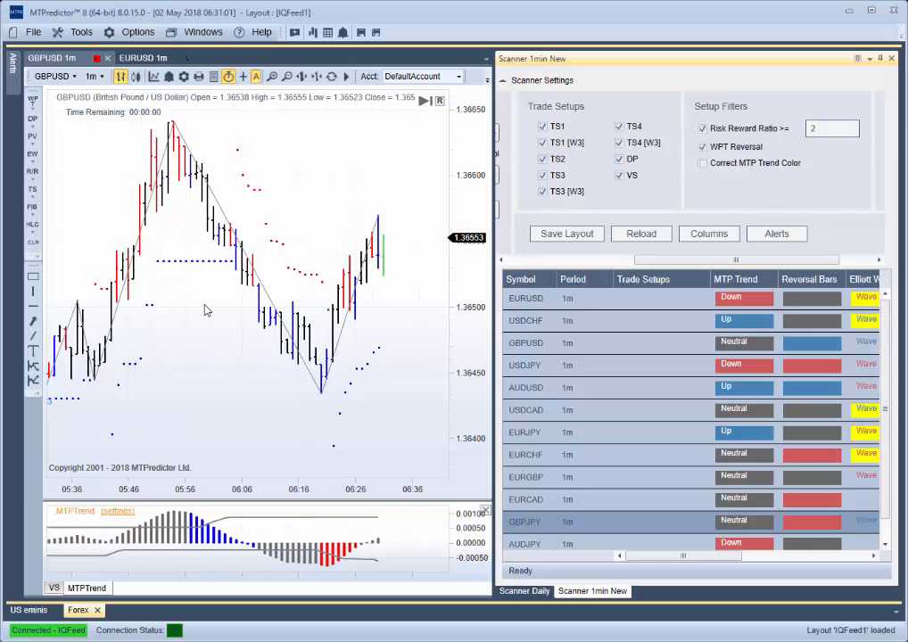